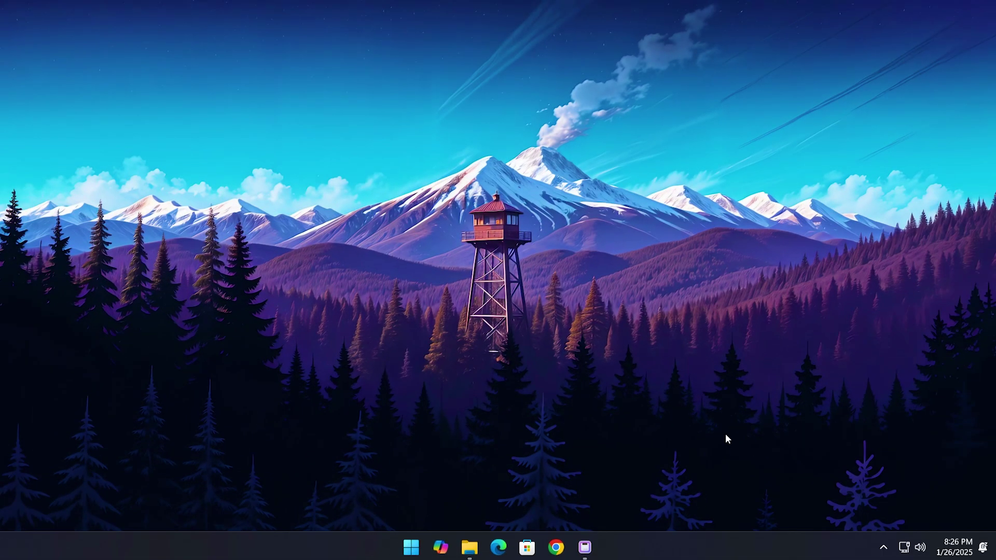
Launch Motrix from the taskbar so its empty Downloading list appears
left_click(585, 548)
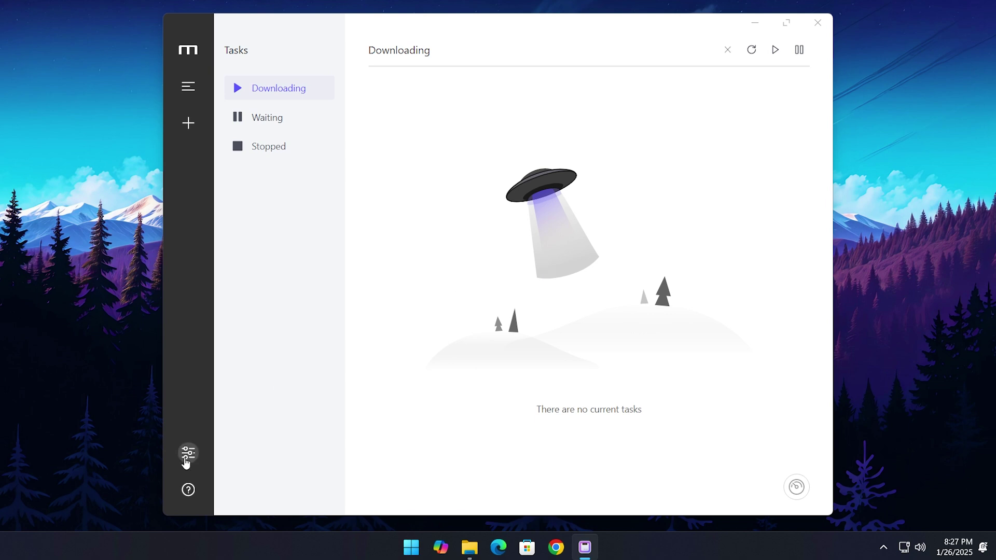
Switch the appearance in Motrix's Basic preferences from Auto to Light
left_click(188, 453)
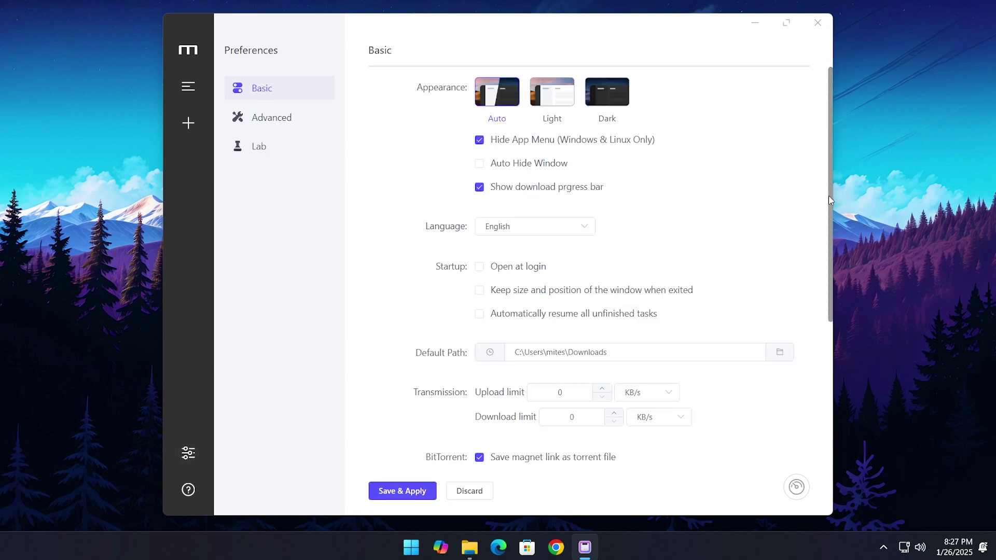
left_click_drag(829, 195, 836, 379)
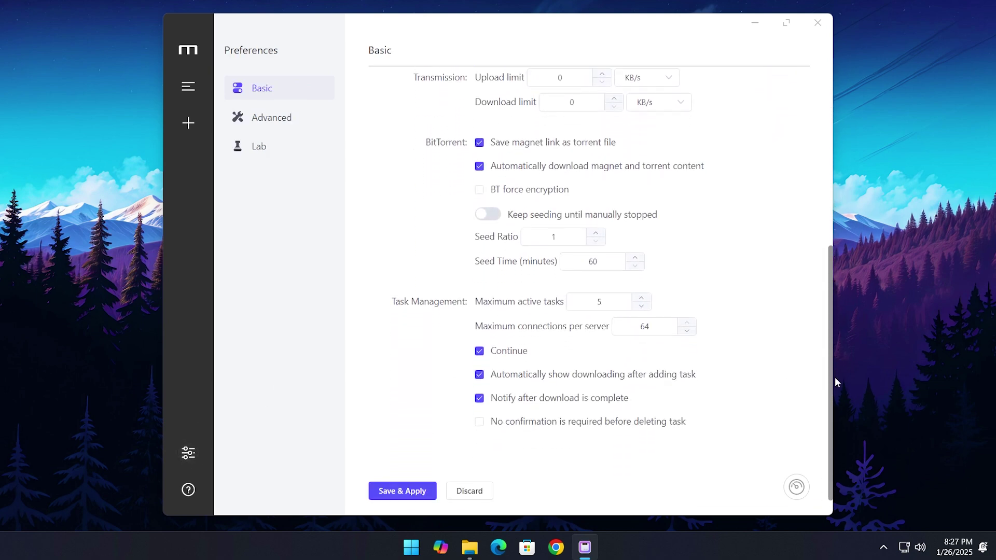
scroll(835, 384, "up", 6)
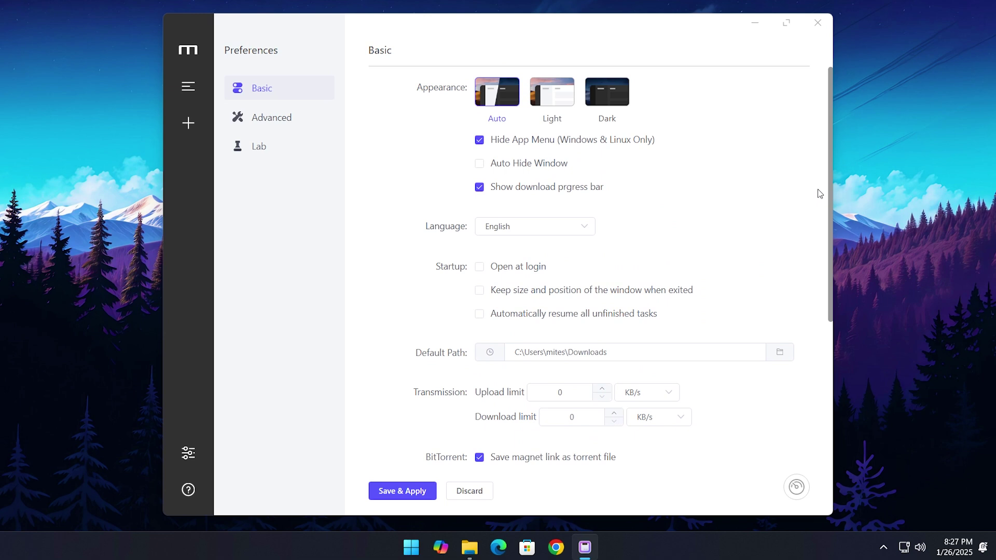
left_click(595, 103)
left_click(560, 100)
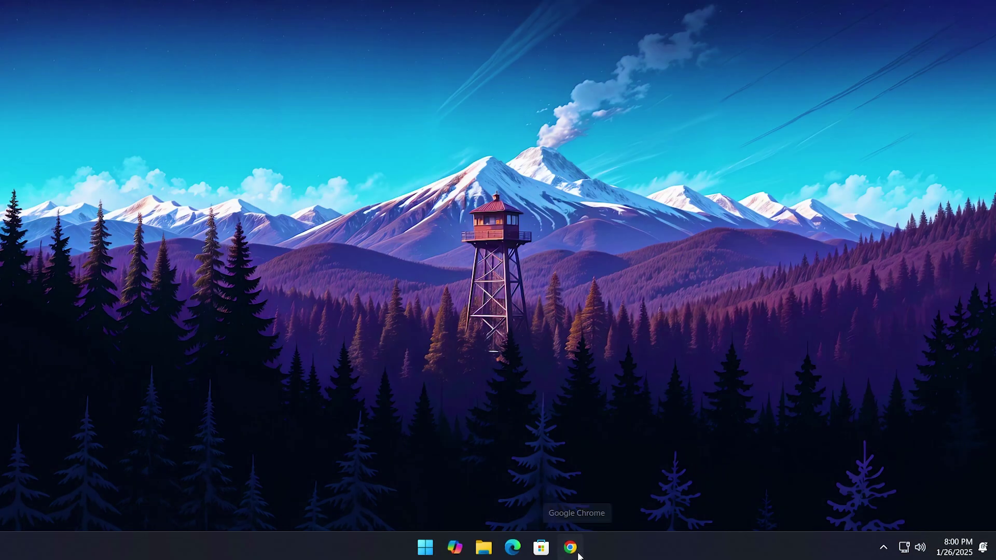
Search Chrome for 'Motrix Download Manager', open motrix.app, then its v1.8.19 GitHub release
left_click(570, 547)
left_click(591, 246)
type("M")
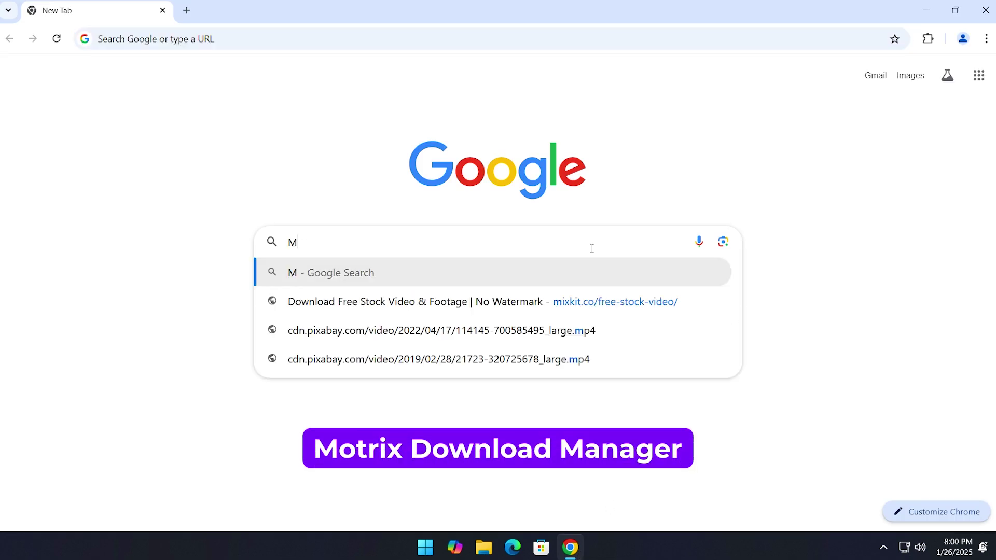
type("otrix Dow")
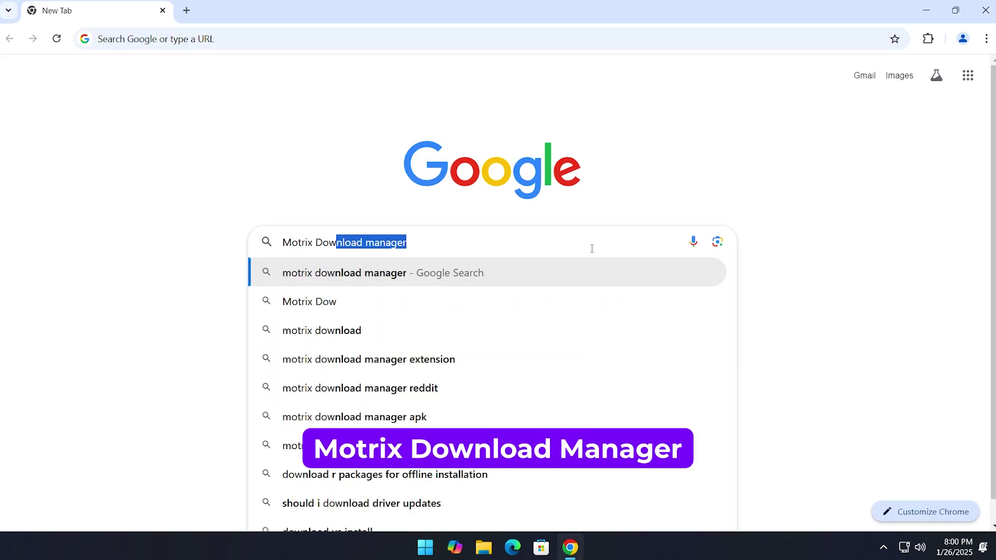
type("nload Manager")
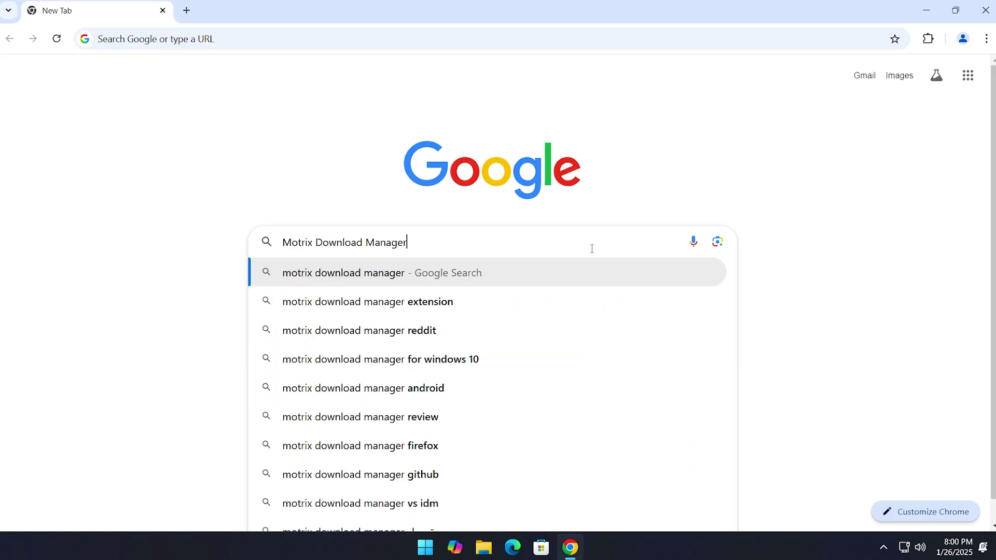
key("Return")
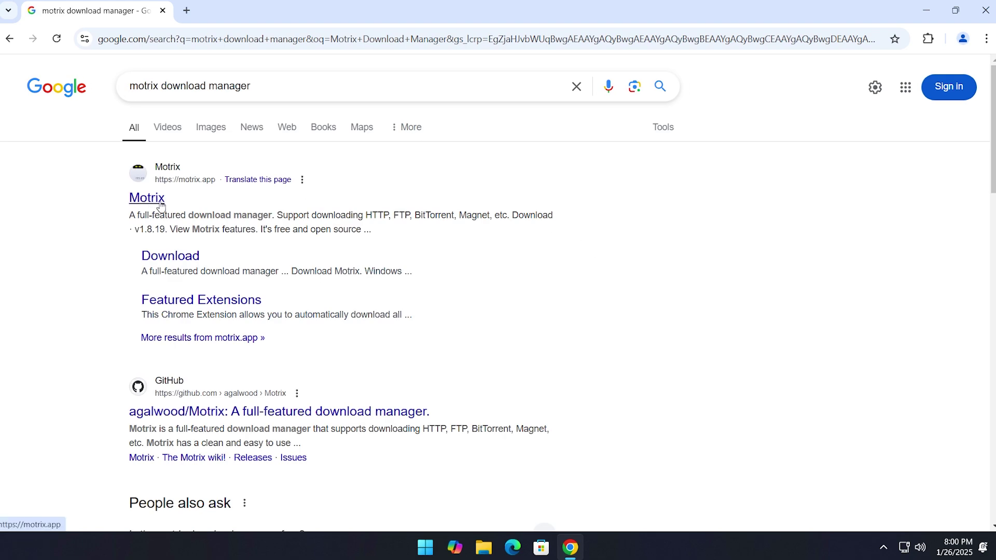
left_click(160, 203)
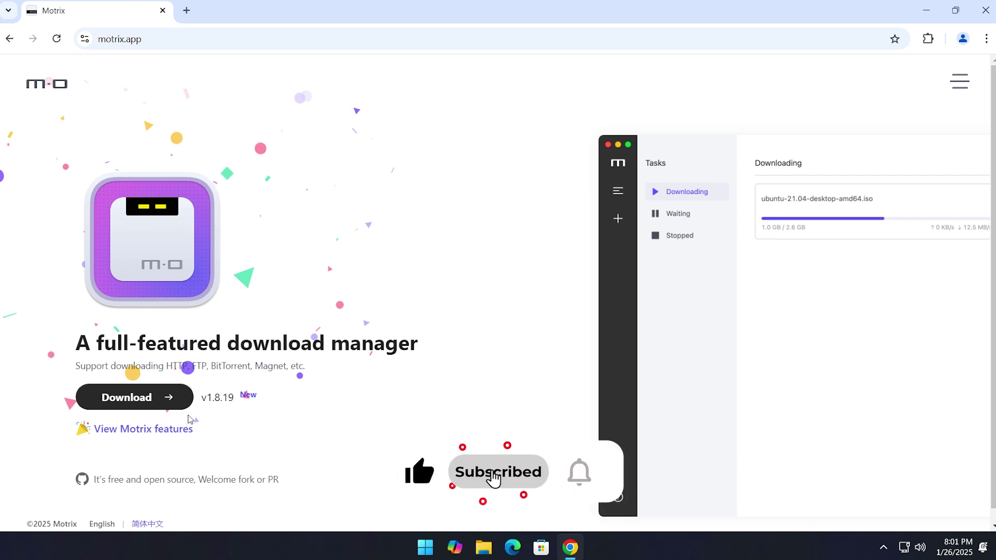
left_click(224, 406)
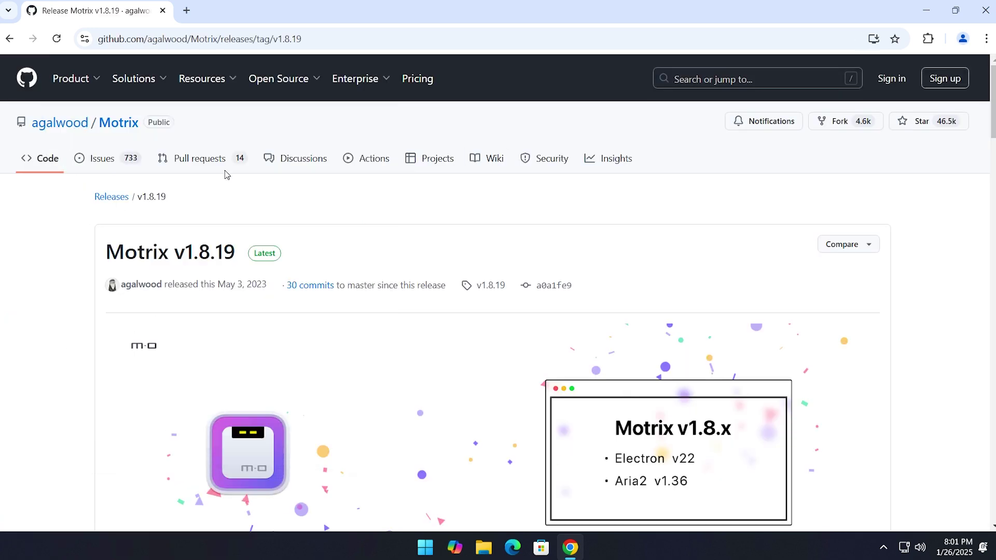
Skim the v1.8.19 release notes, return to motrix.app, and open its Download page
scroll(957, 177, "down", 14)
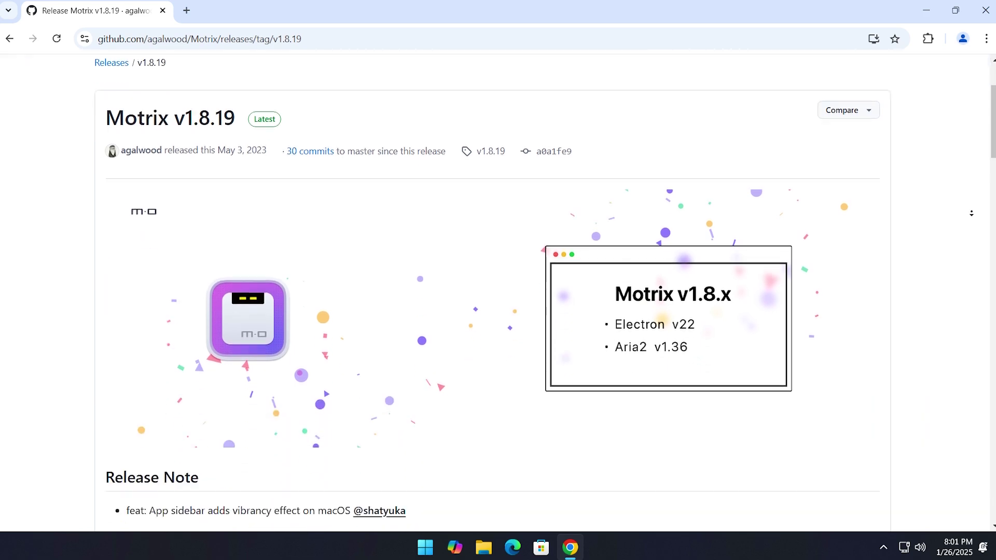
scroll(971, 213, "down", 3)
scroll(971, 213, "up", 17)
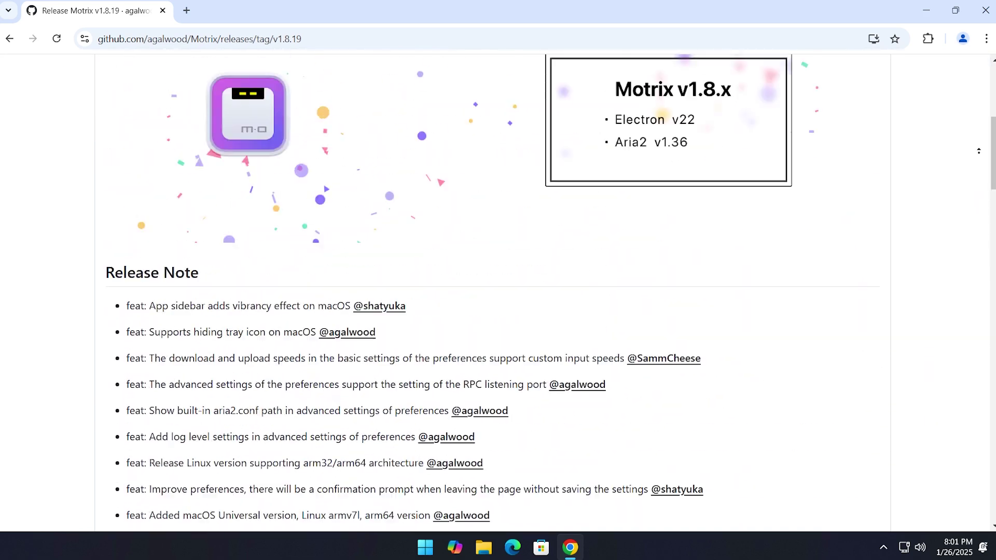
key("alt+Left")
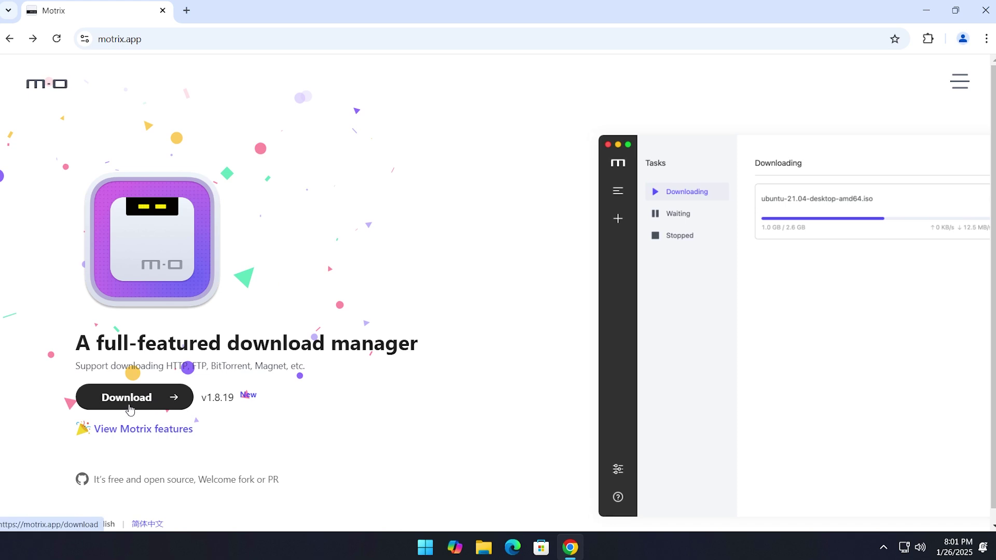
left_click(158, 408)
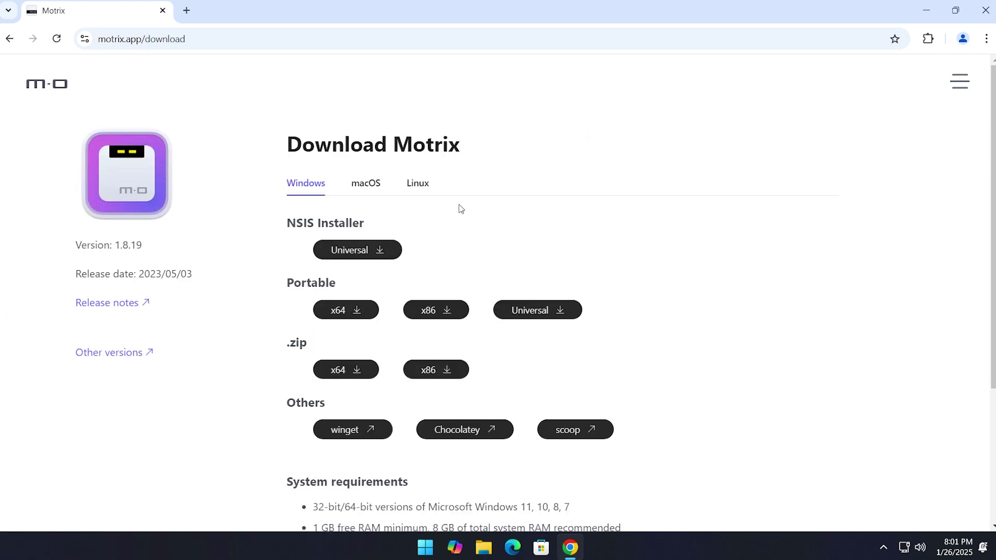
After viewing the macOS and Linux options, download the Windows NSIS Universal installer Motrix-Setup-1.8.19.exe
left_click(361, 190)
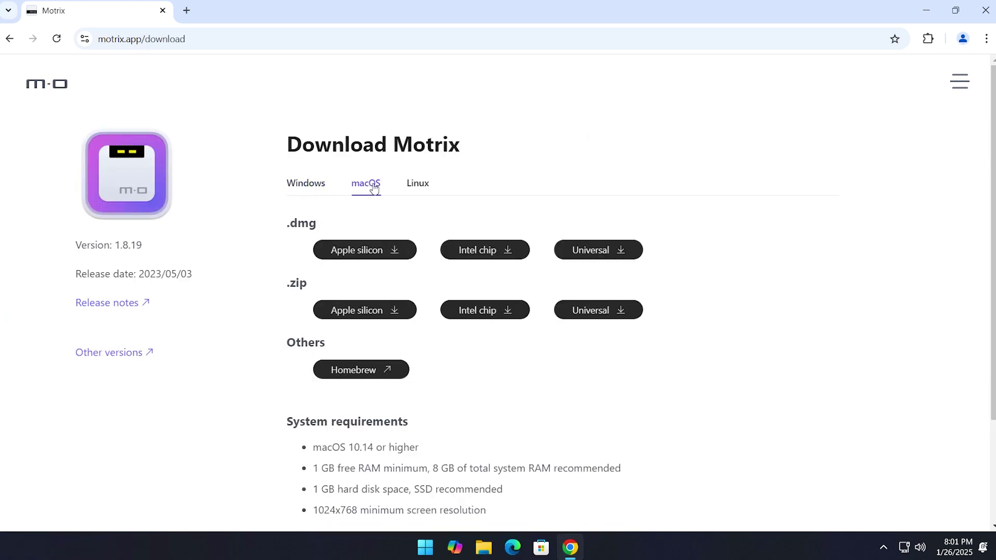
left_click(423, 188)
left_click(320, 190)
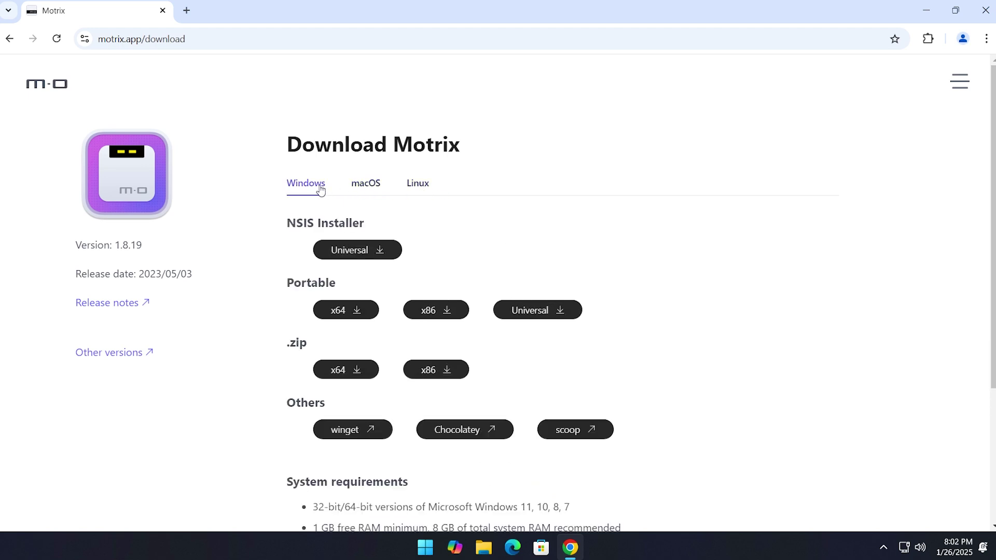
scroll(692, 216, "down", 1)
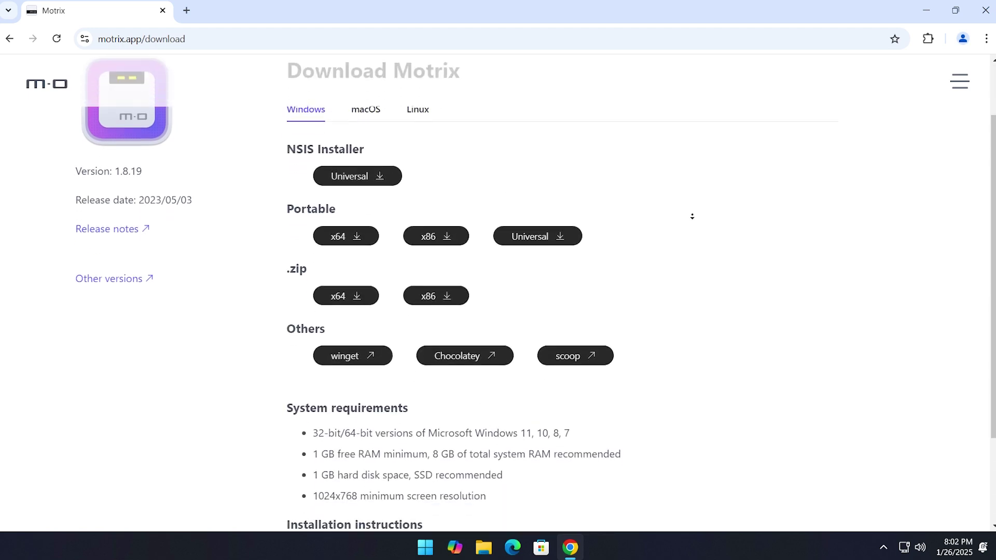
scroll(692, 217, "down", 2)
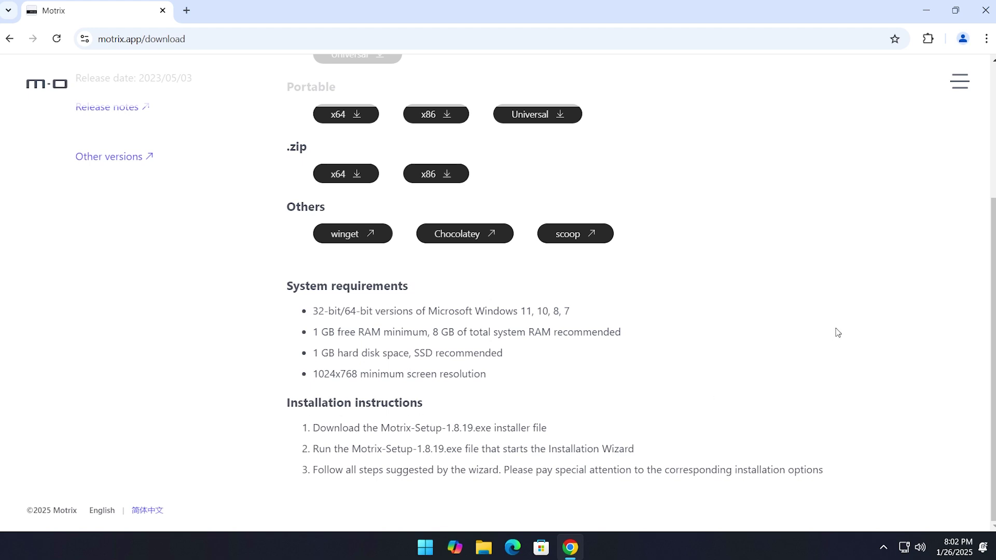
scroll(833, 314, "up", 3)
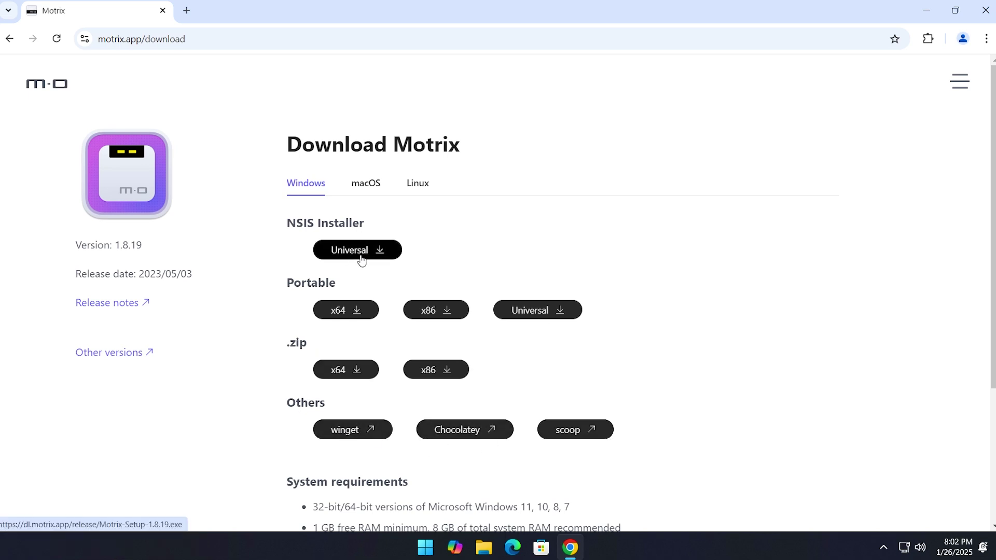
left_click(361, 251)
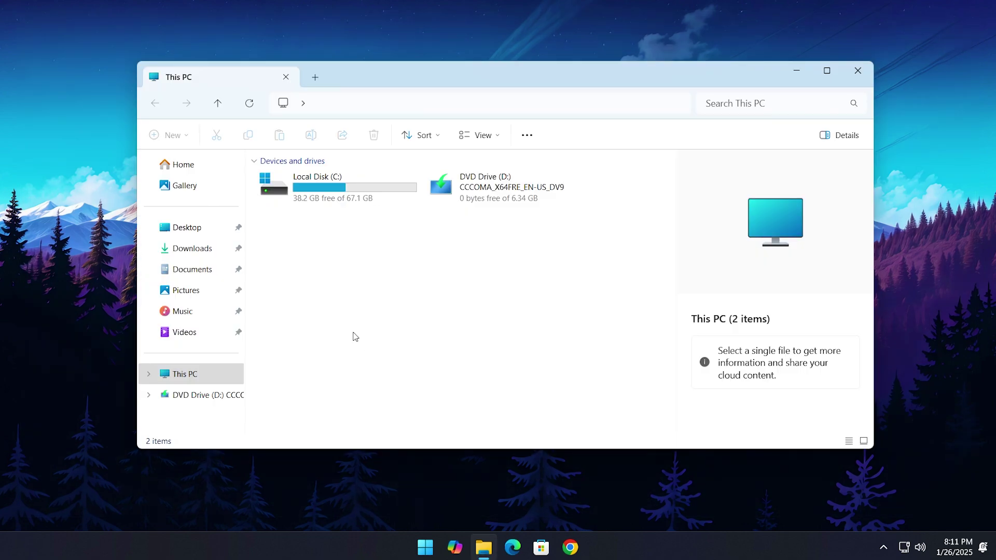
Run Motrix-Setup-1.8.19.exe from Downloads, install for all users, launch it, and allow firewall access
left_click(232, 254)
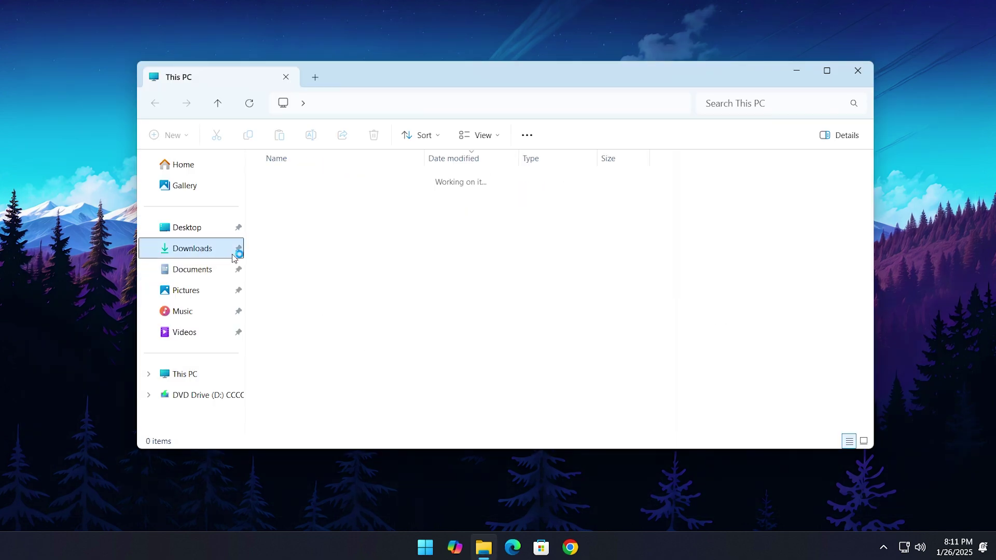
left_click(361, 197)
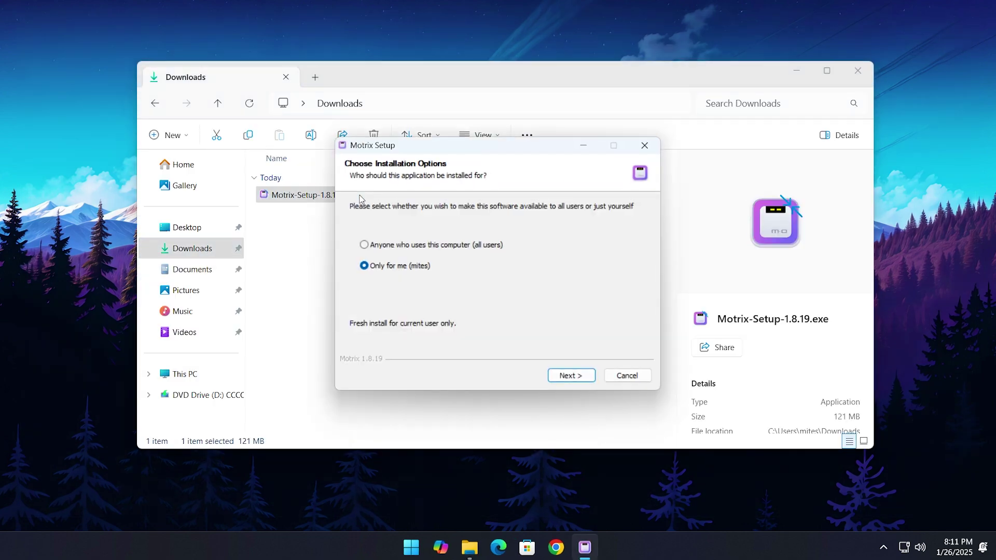
left_click(798, 69)
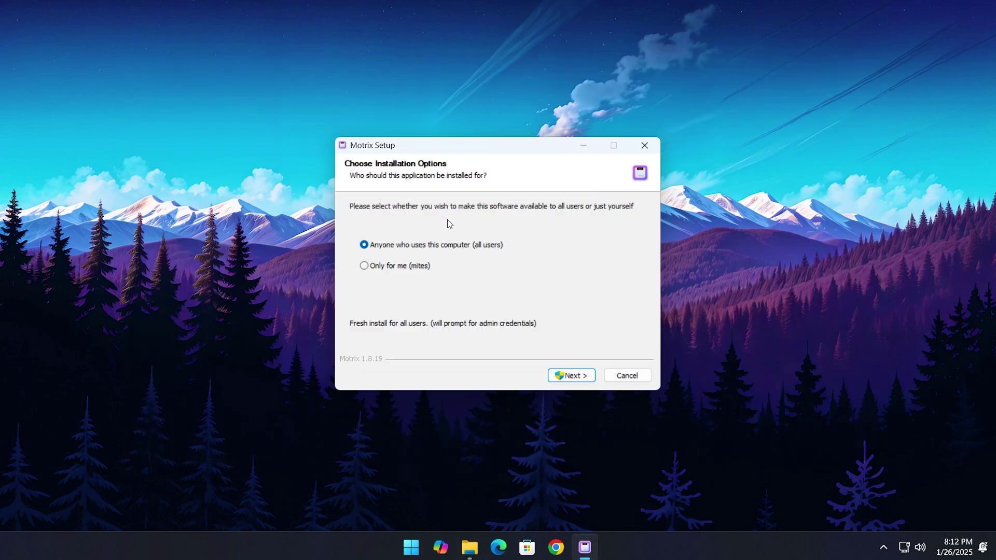
left_click(571, 375)
left_click(583, 377)
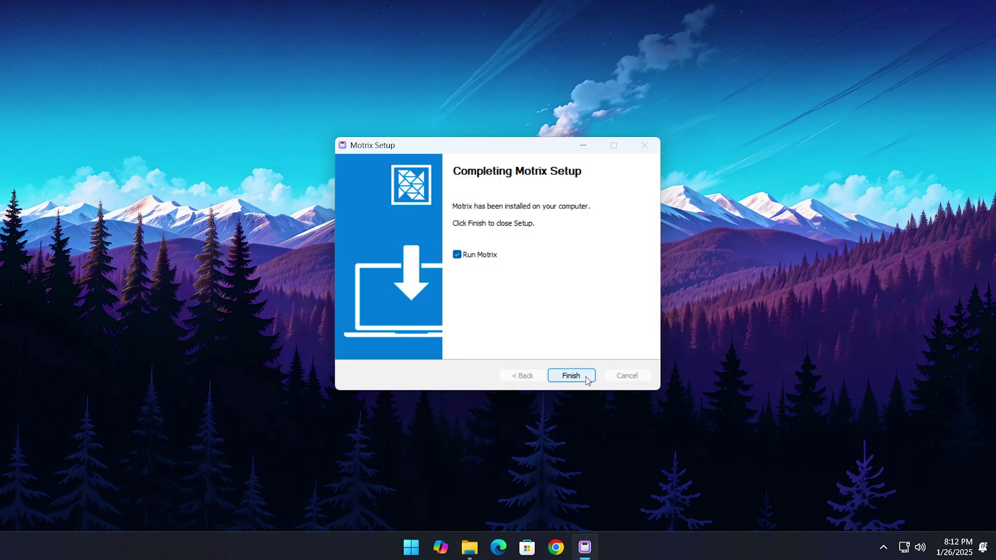
left_click(582, 376)
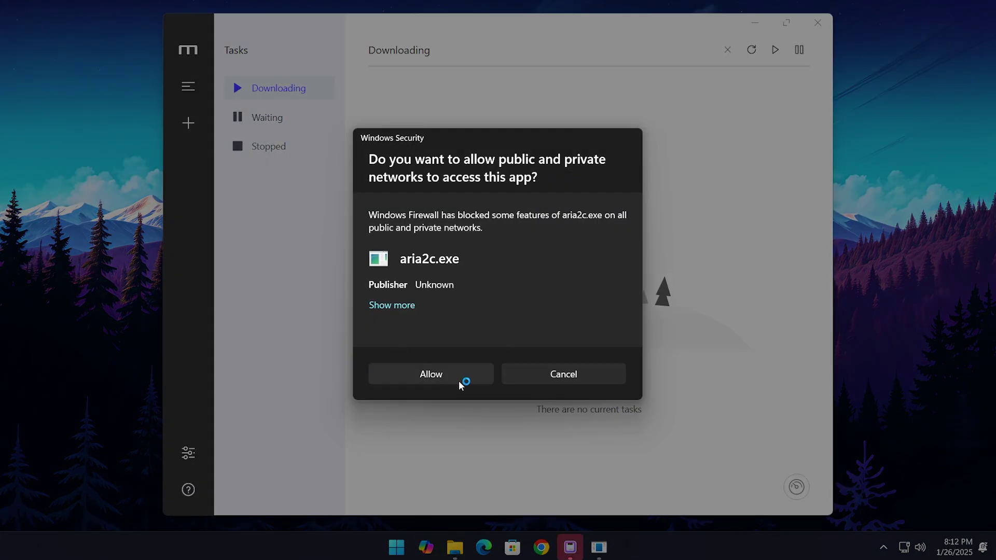
left_click(456, 381)
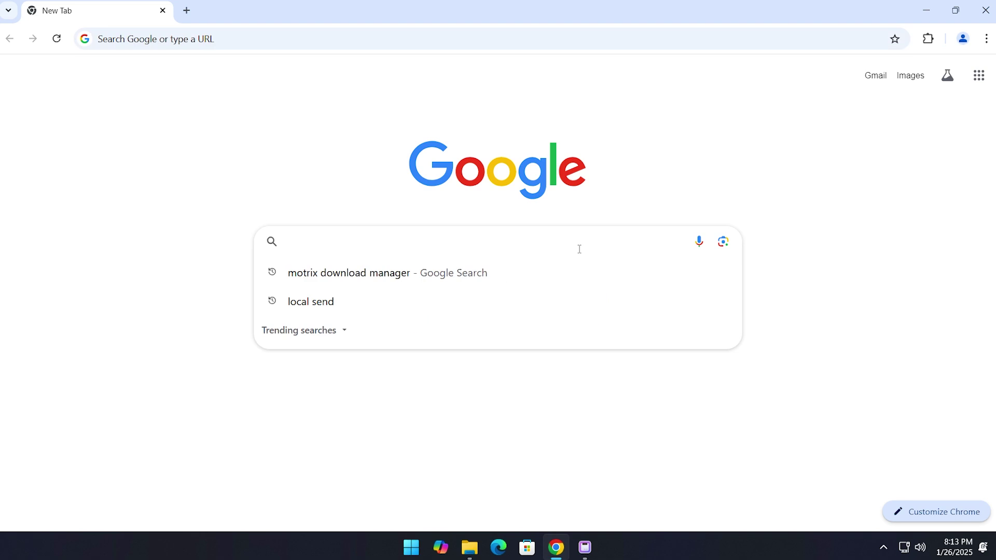
Search Google for 'web store' and open the Chrome Web Store
type("web store")
key("Return")
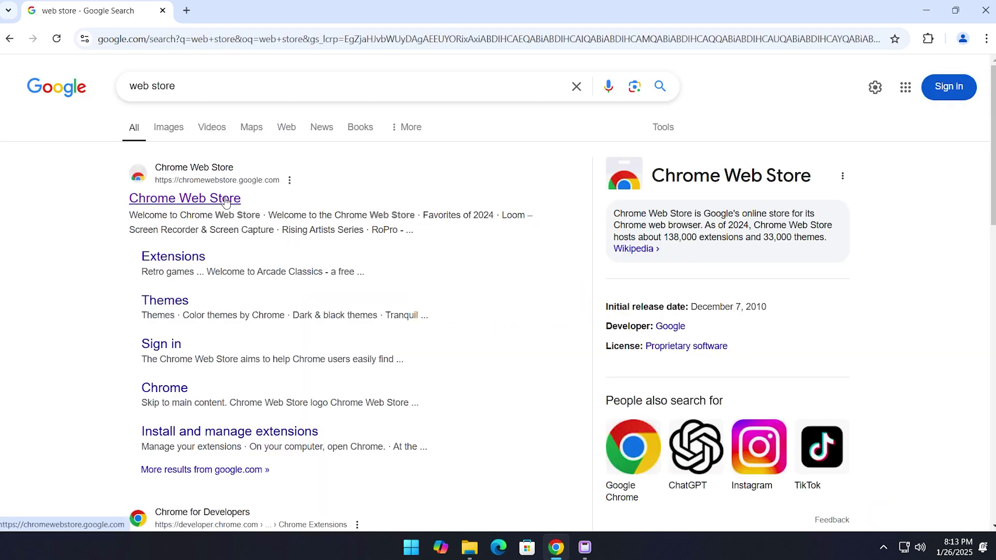
left_click(208, 203)
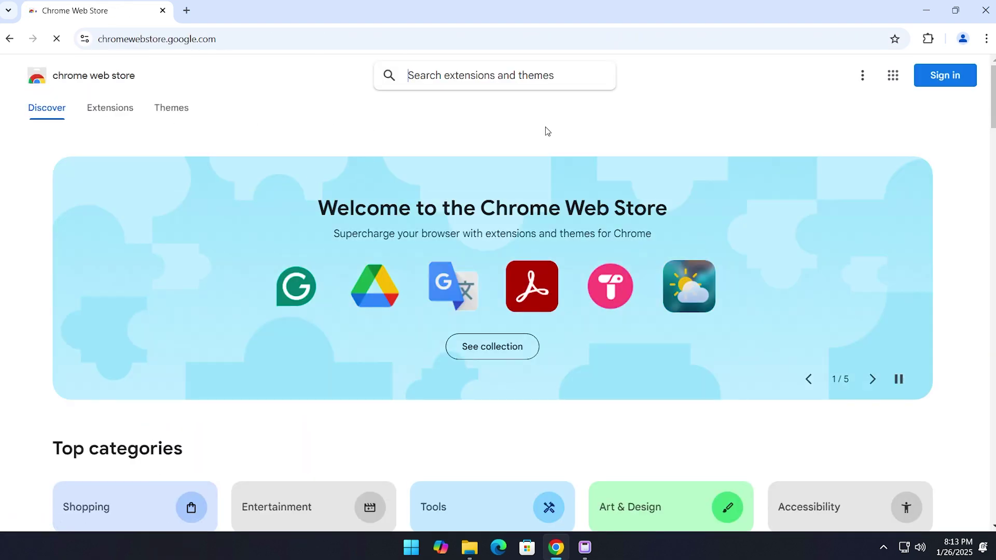
Find 'motrix webextension' in the store and add it to Chrome
left_click(512, 82)
type("motrix web")
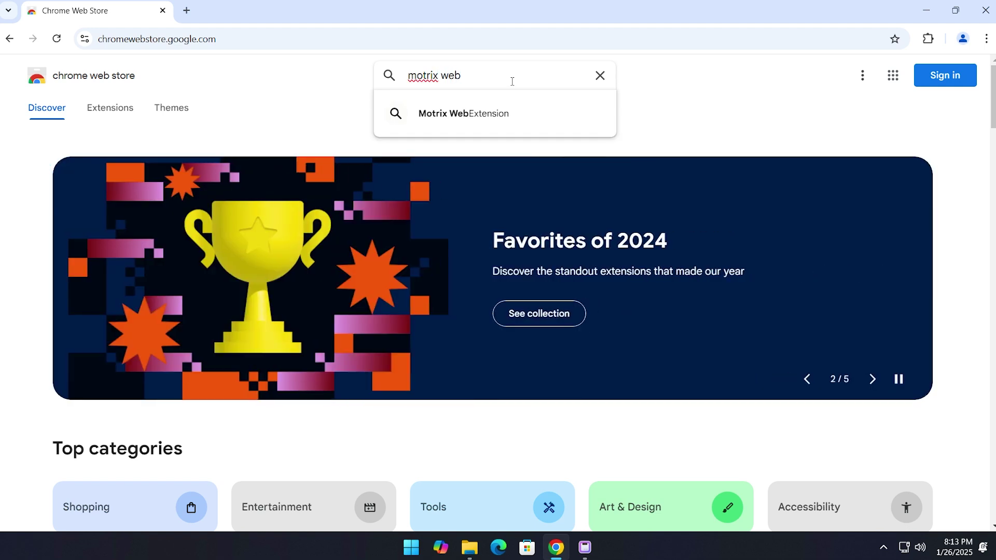
type("extension")
key("Return")
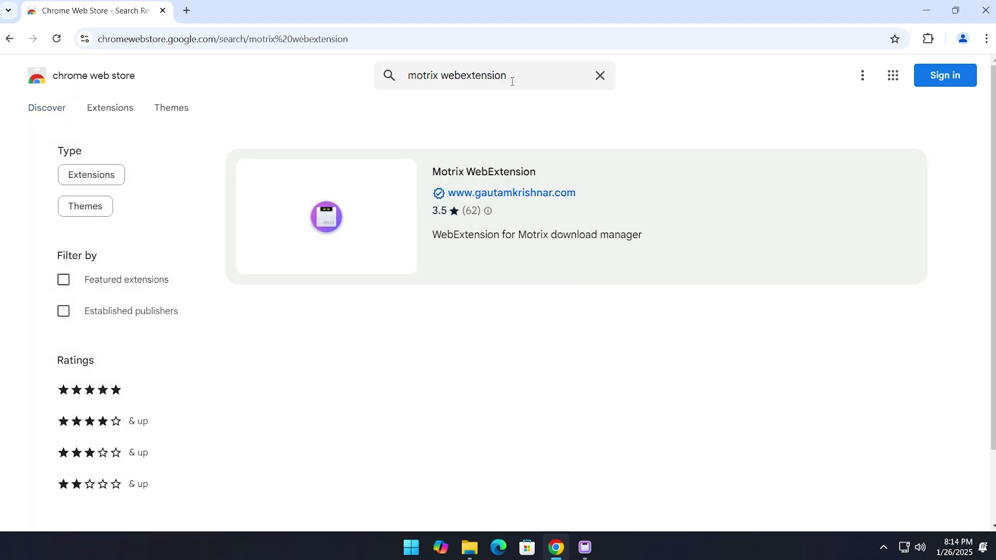
left_click(413, 219)
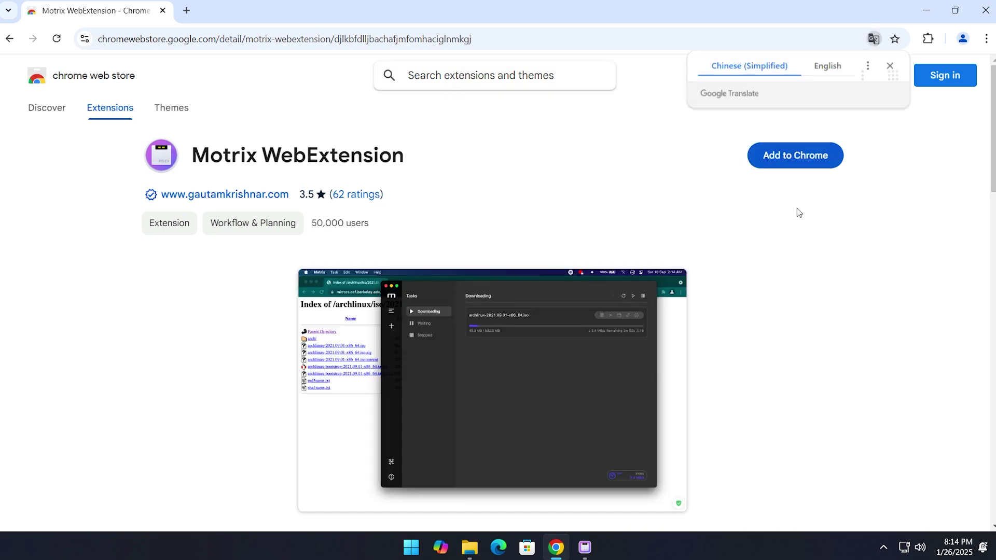
left_click(794, 162)
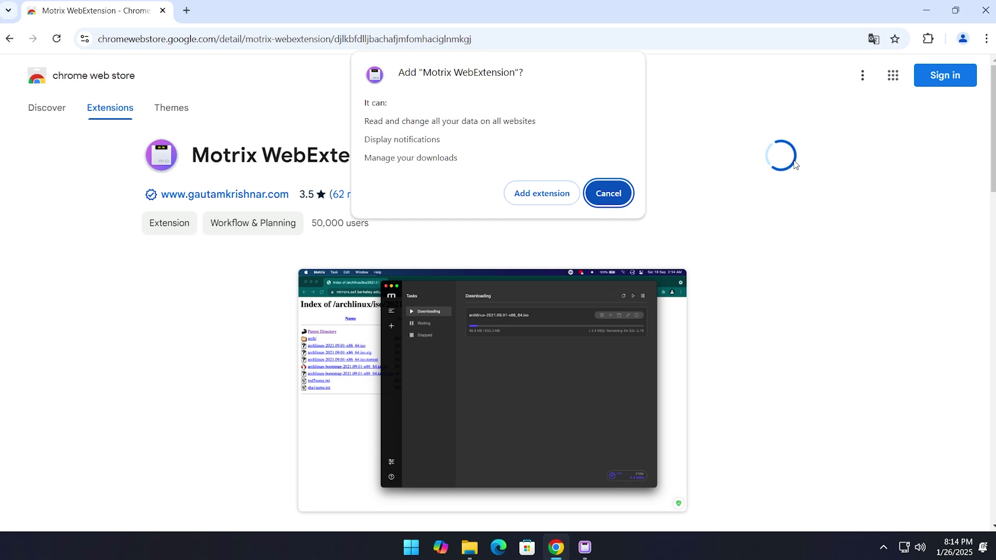
left_click(544, 201)
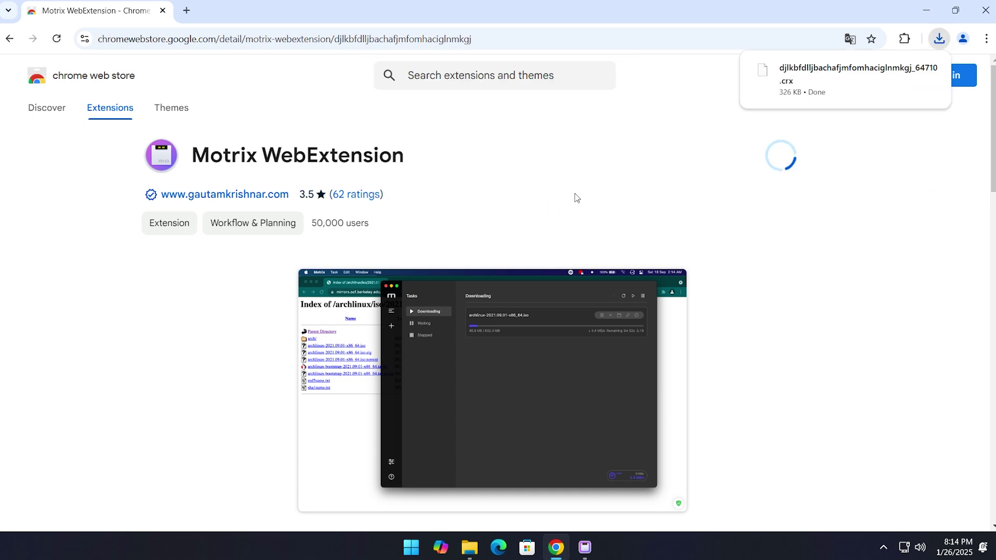
left_click(929, 163)
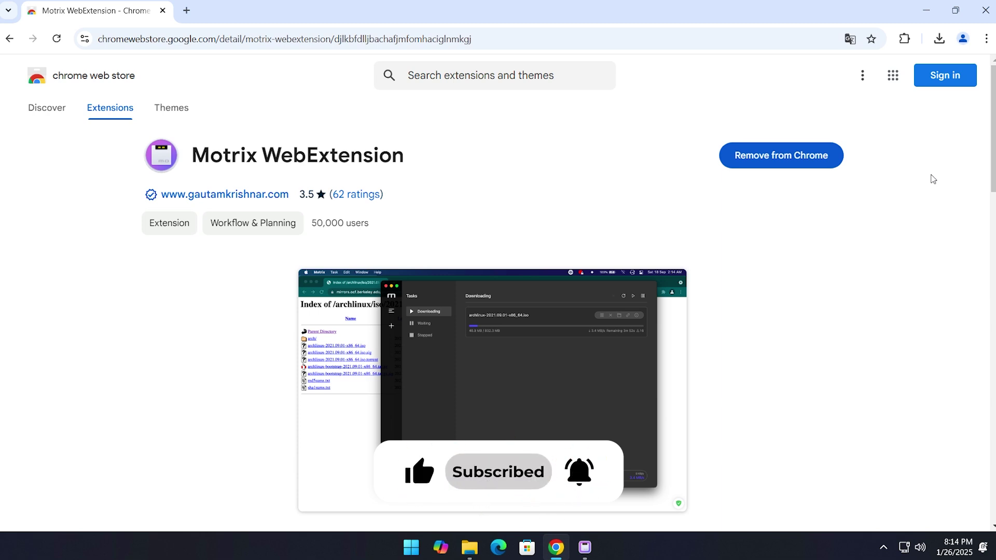
Pin Motrix WebExtension to the toolbar and open its popup
left_click(907, 45)
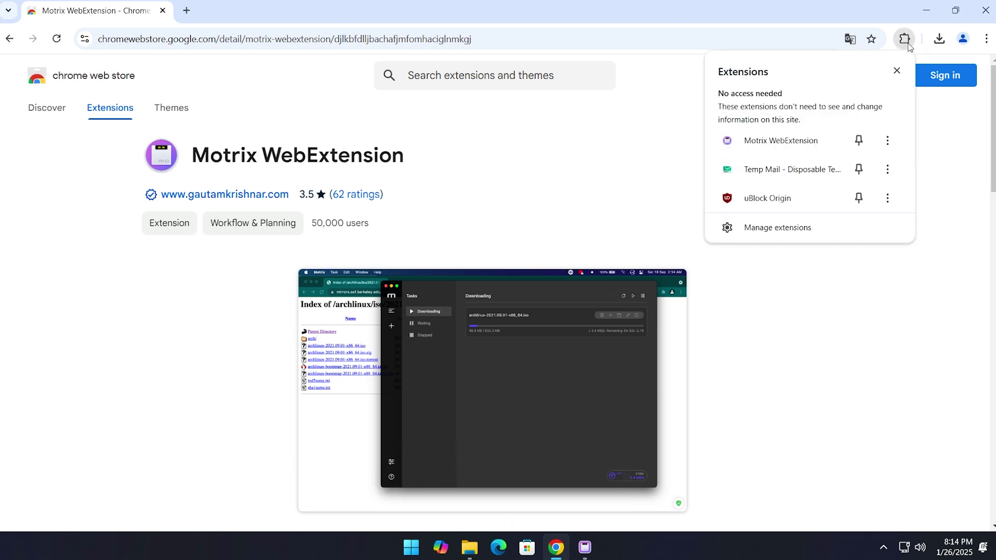
left_click(861, 145)
key("Escape")
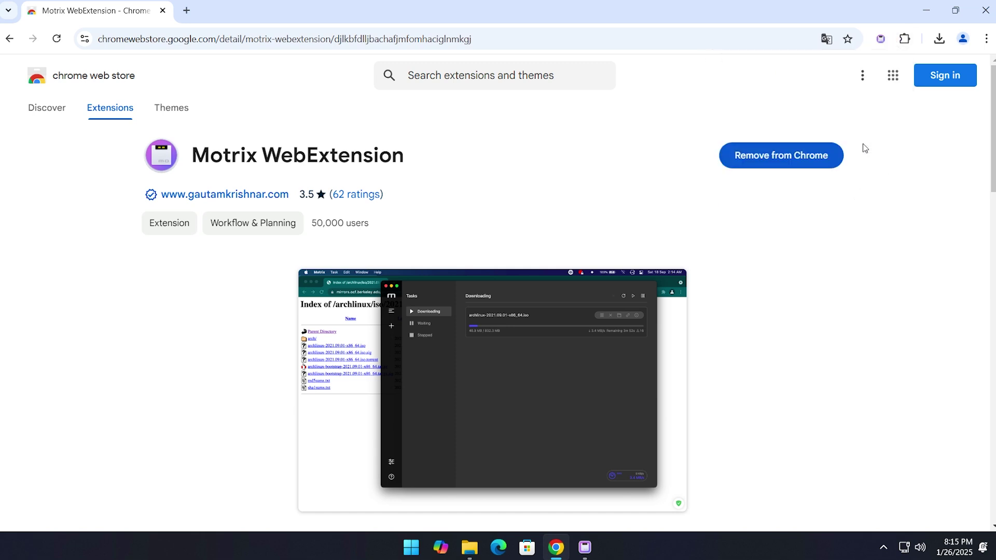
left_click(881, 41)
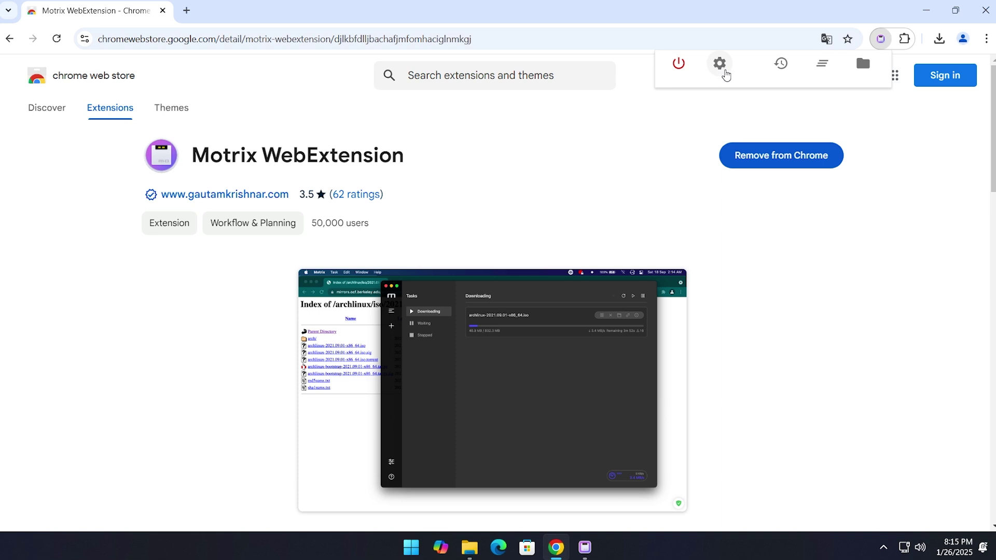
Enter a new connection key in the extension's Set Key field and save it
left_click(720, 64)
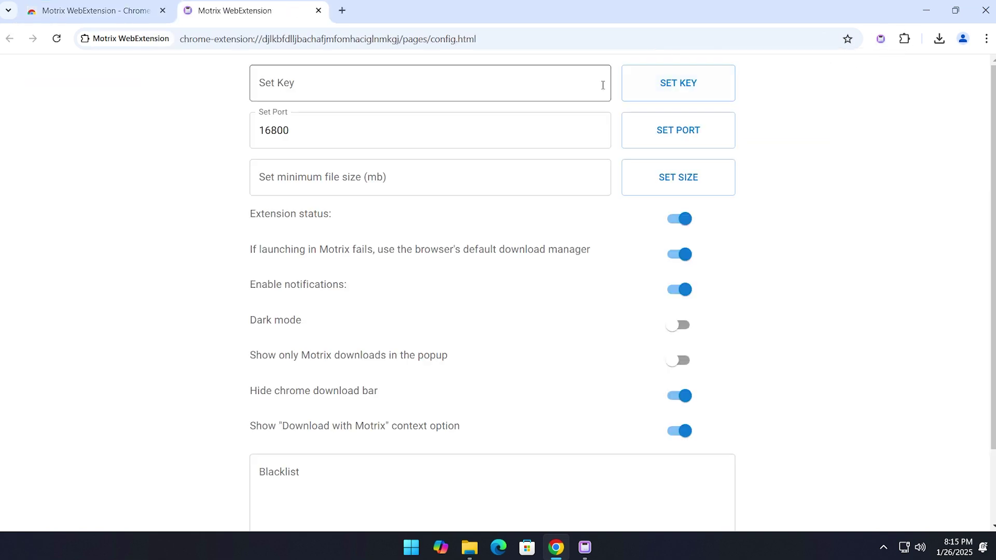
left_click(338, 85)
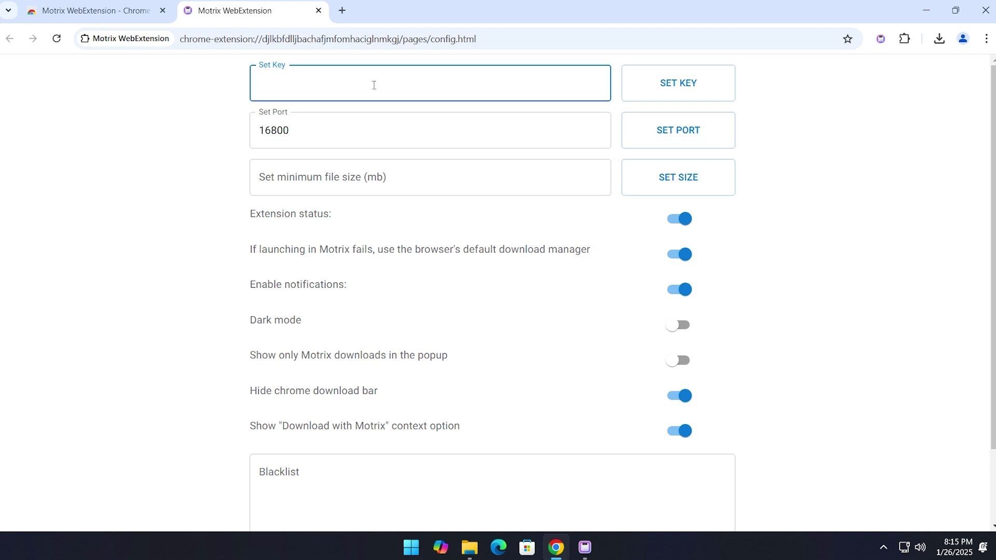
left_click(656, 98)
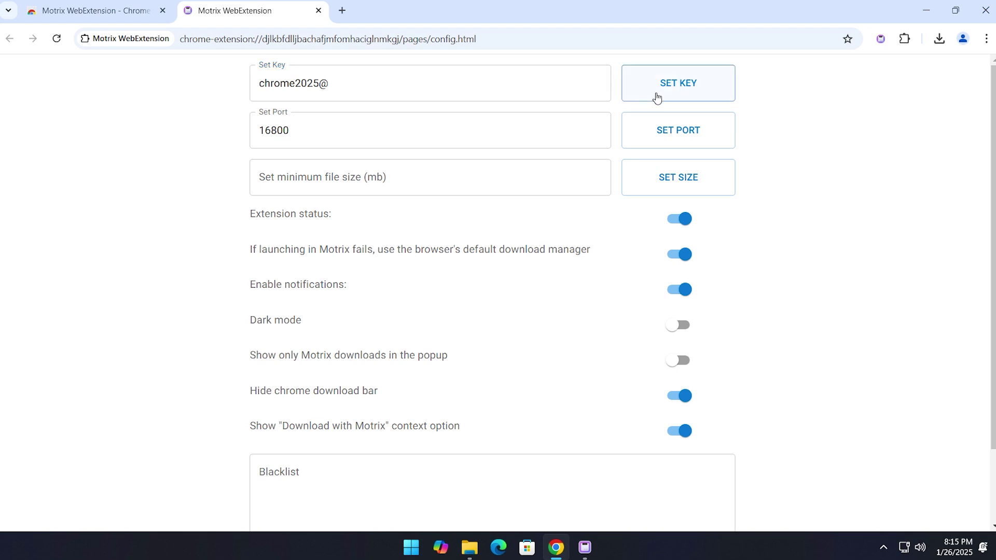
Copy the saved key to the clipboard and return to the Motrix app
left_click(434, 84)
double_click(434, 84)
right_click(318, 83)
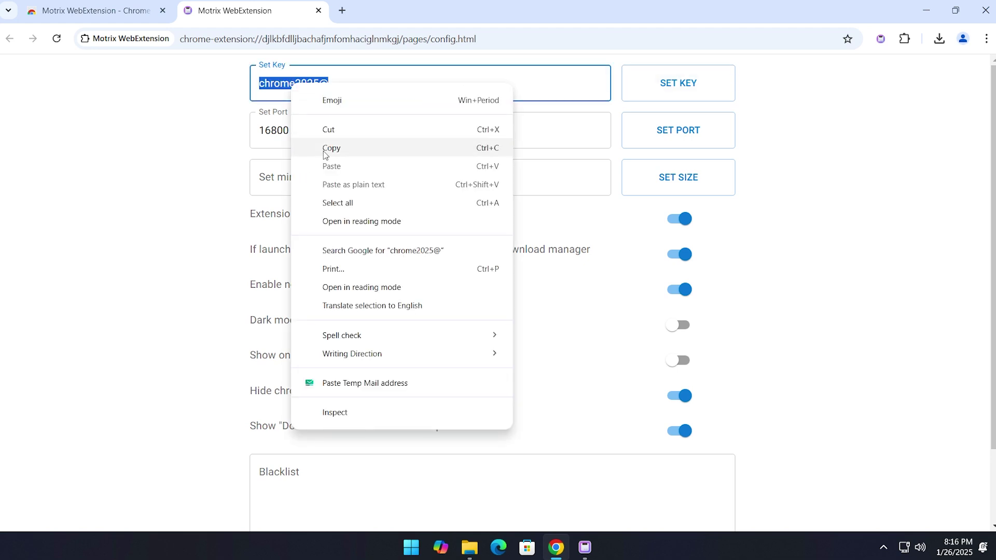
left_click(357, 150)
left_click(925, 11)
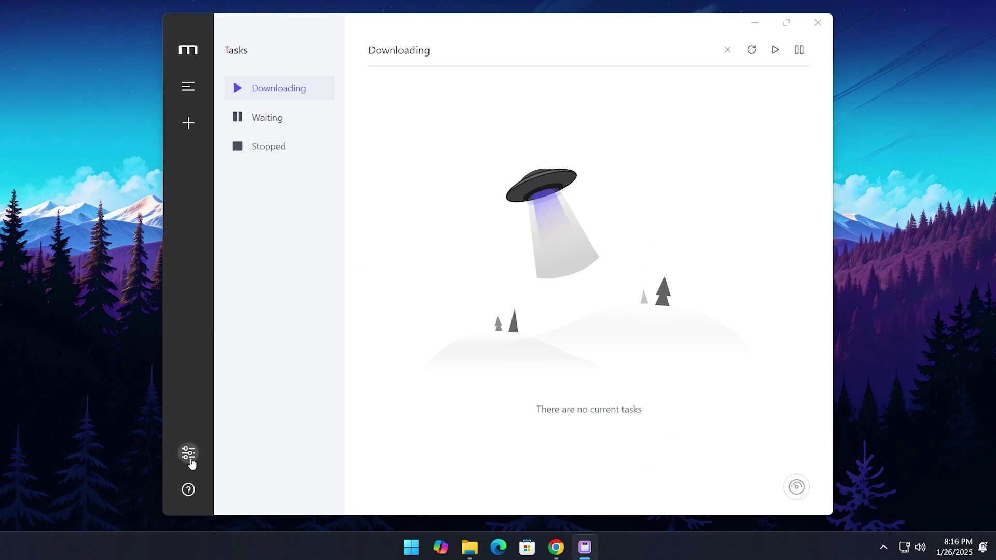
Paste the copied key into Motrix's Advanced RPC Secret field, verify it, and Save & Apply
left_click(190, 462)
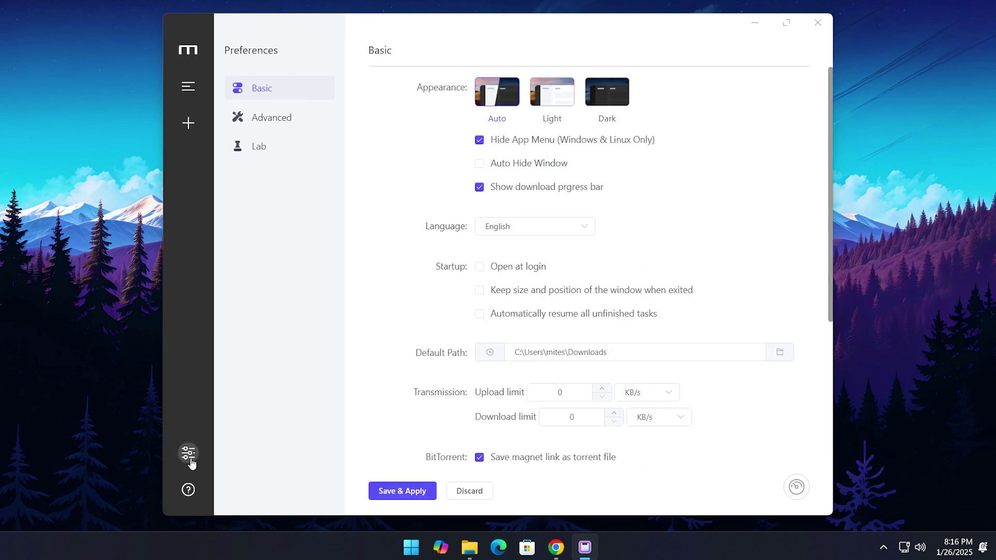
left_click(306, 121)
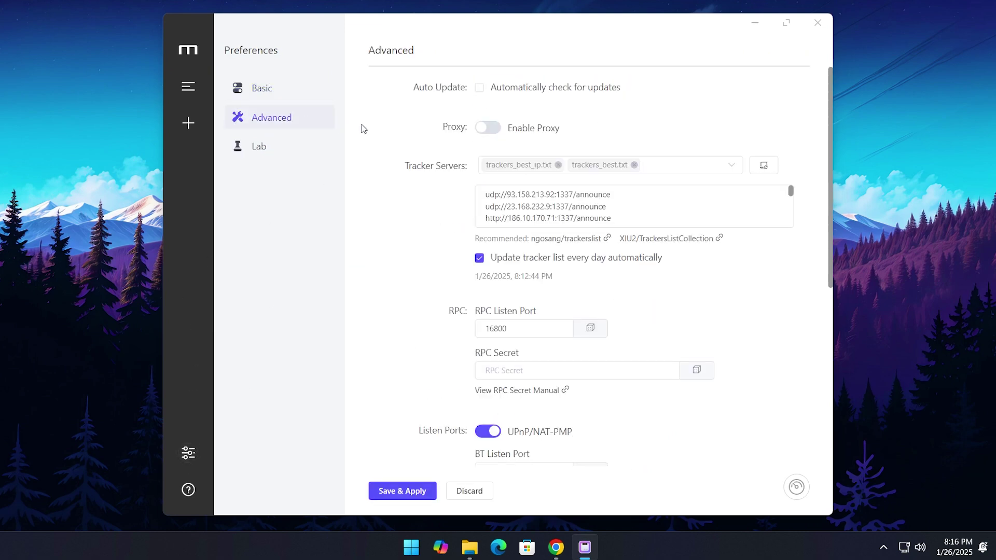
left_click(503, 373)
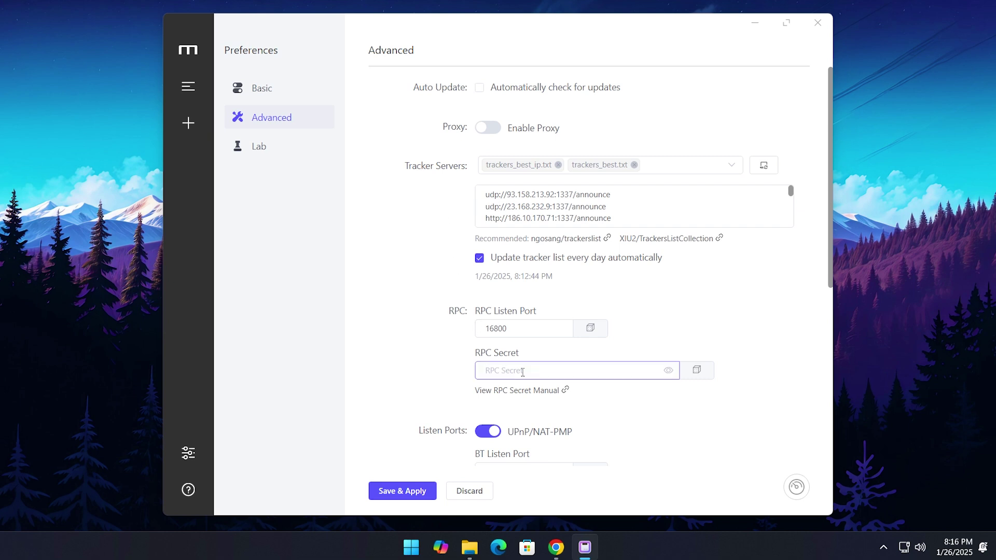
key("ctrl+v")
left_click(669, 371)
left_click(399, 493)
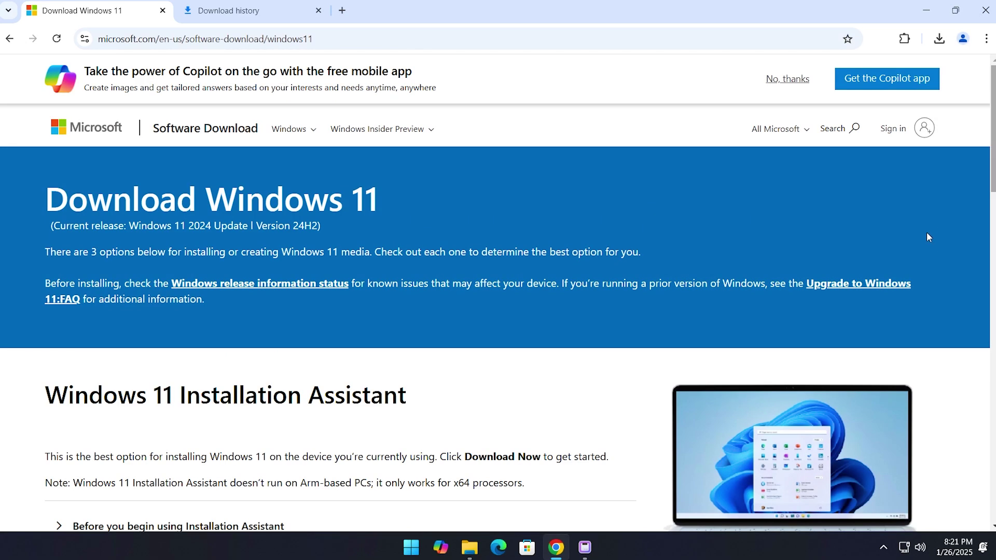
Start the Windows 11 English 64-bit ISO download directly in Chrome
middle_click(944, 223)
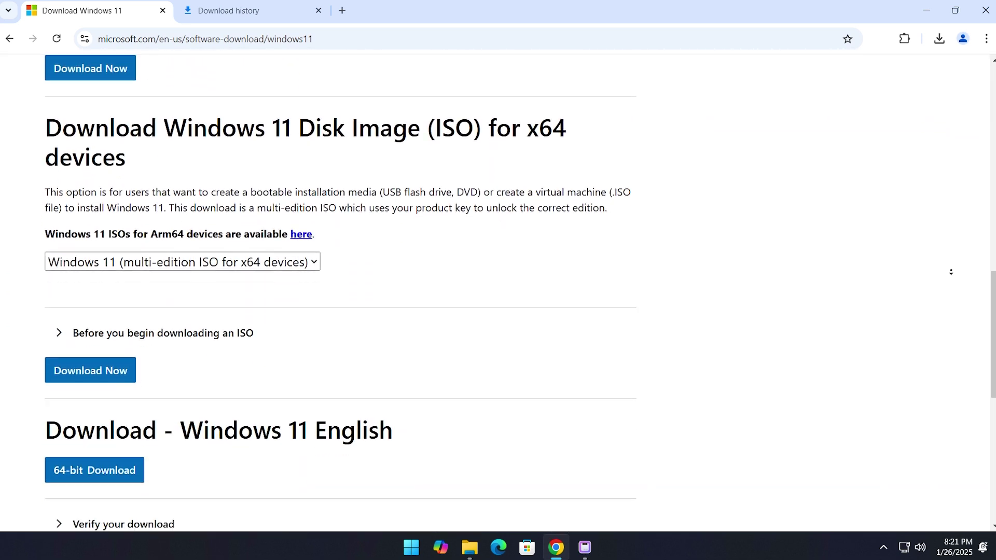
left_click(953, 275)
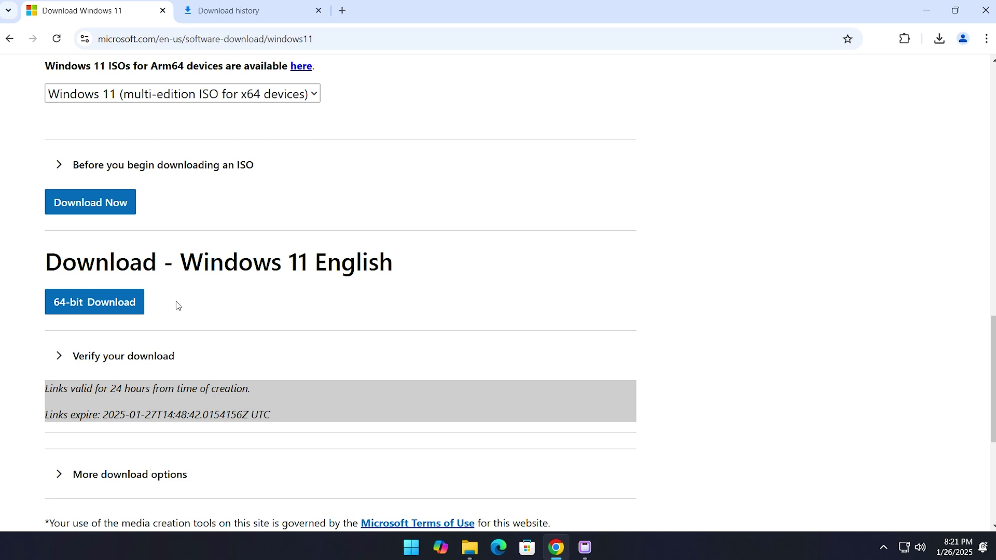
left_click(129, 313)
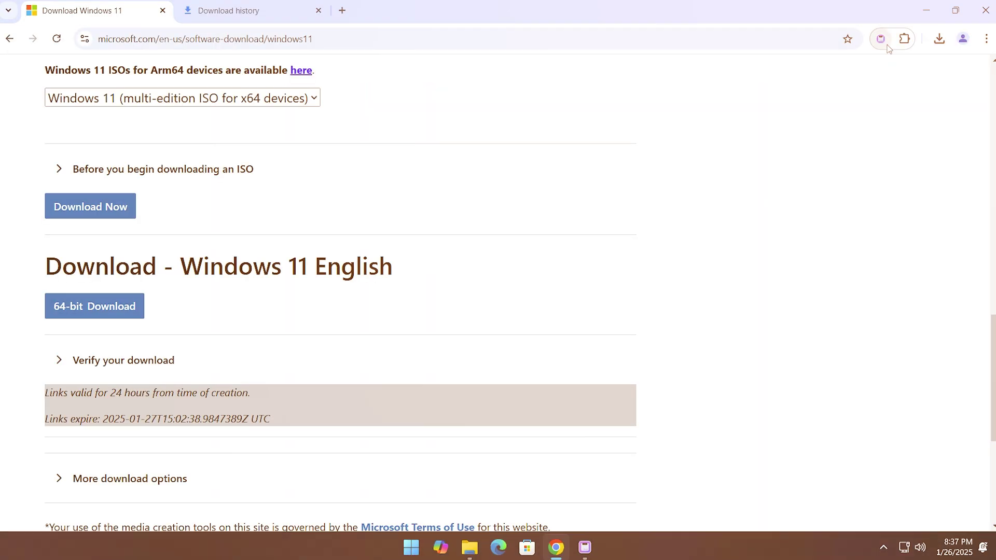
Check the Motrix extension panel, then re-request the 64-bit Windows 11 ISO so Motrix downloads it
left_click(881, 40)
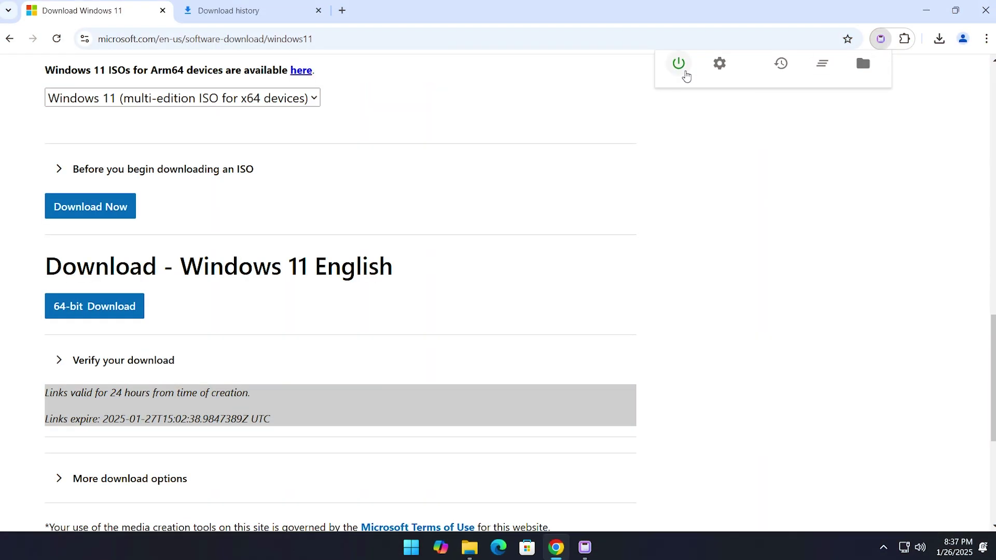
left_click(679, 63)
left_click(103, 314)
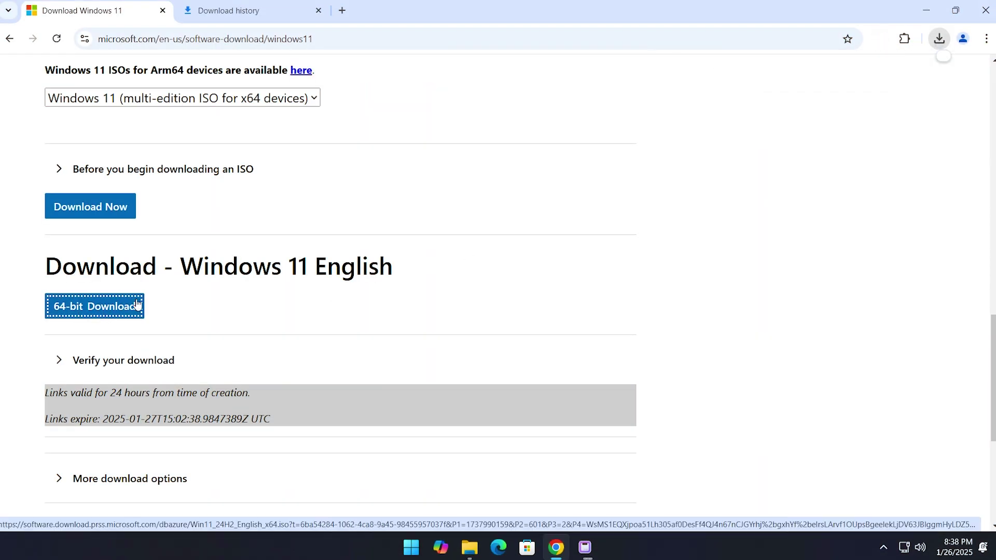